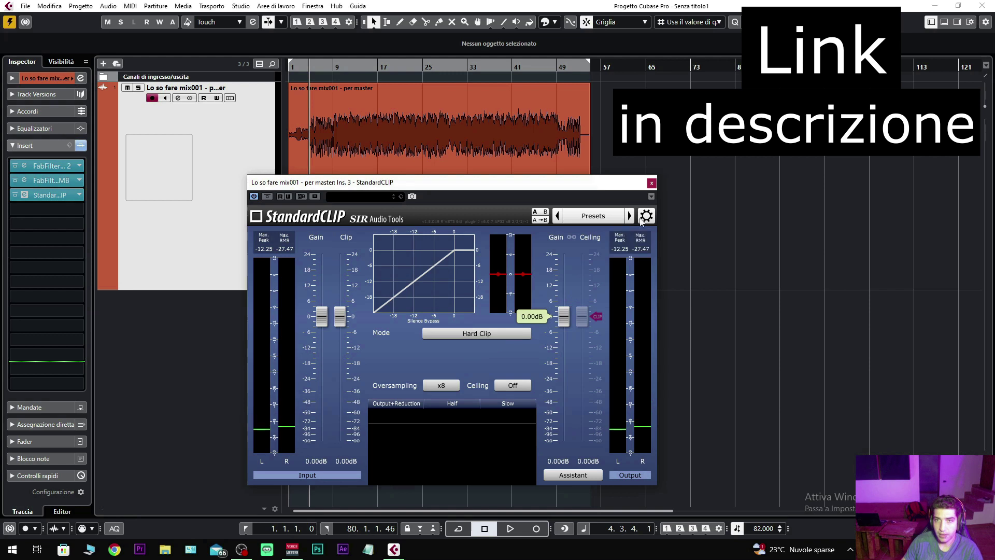
Review StandardCLIP's oversampling configuration without changing it.
mouse_move(700, 323)
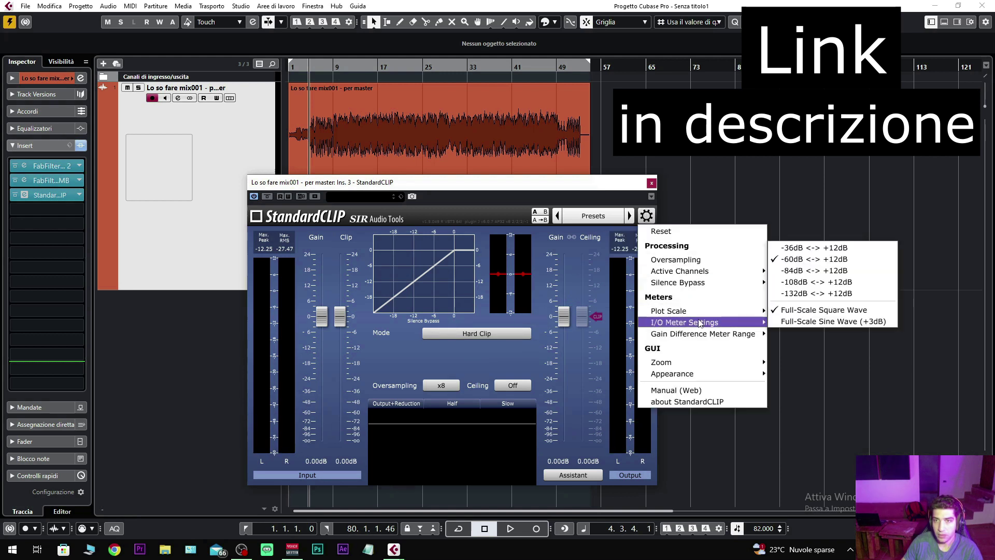
click(724, 267)
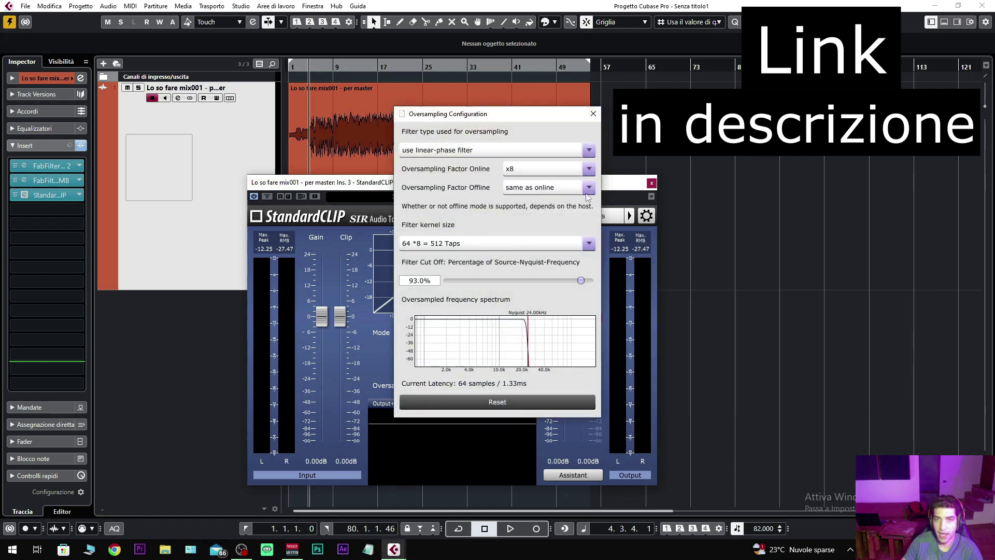
click(593, 114)
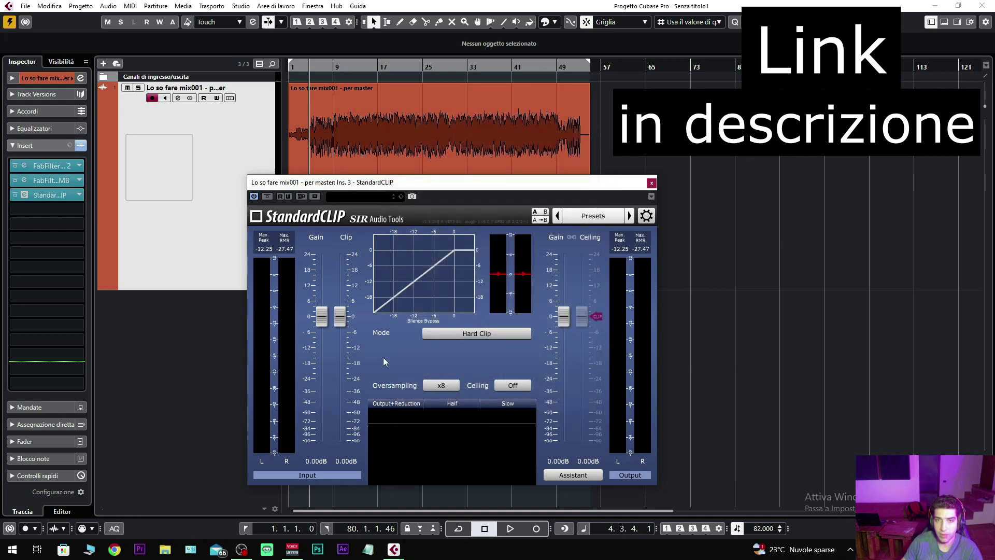
Play the track and lower the StandardCLIP Clip threshold to -9.20 dB.
key(space)
drag(339, 323, 344, 345)
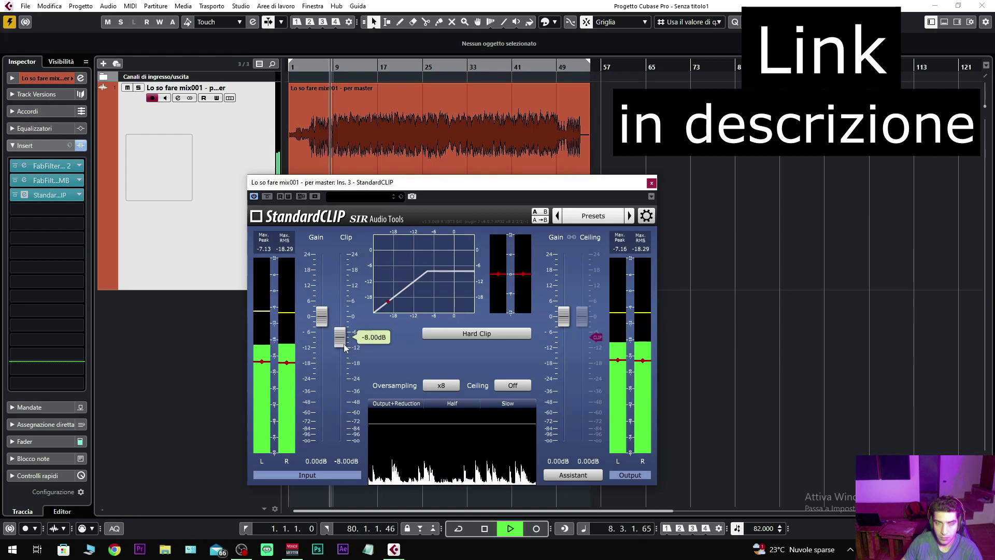
drag(345, 347, 344, 347)
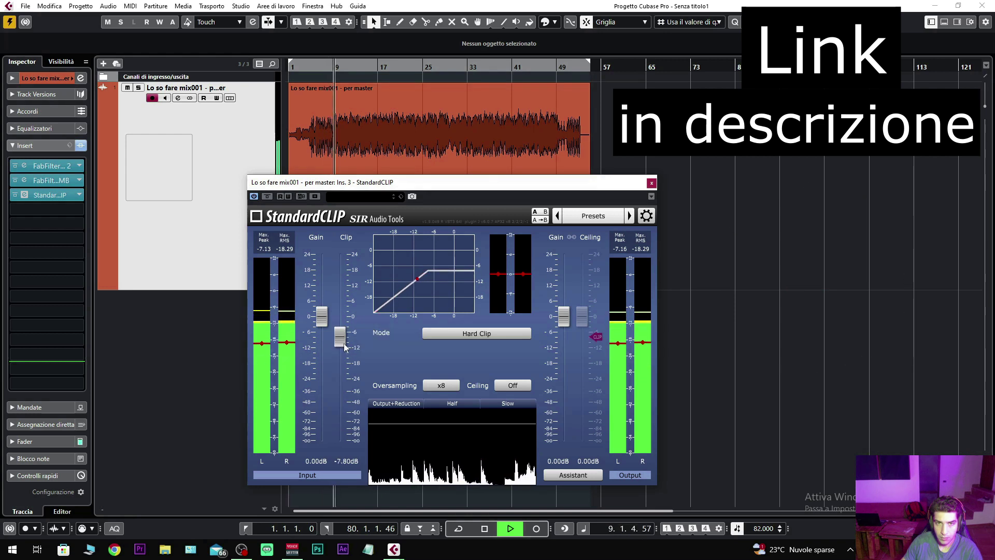
drag(345, 348, 346, 347)
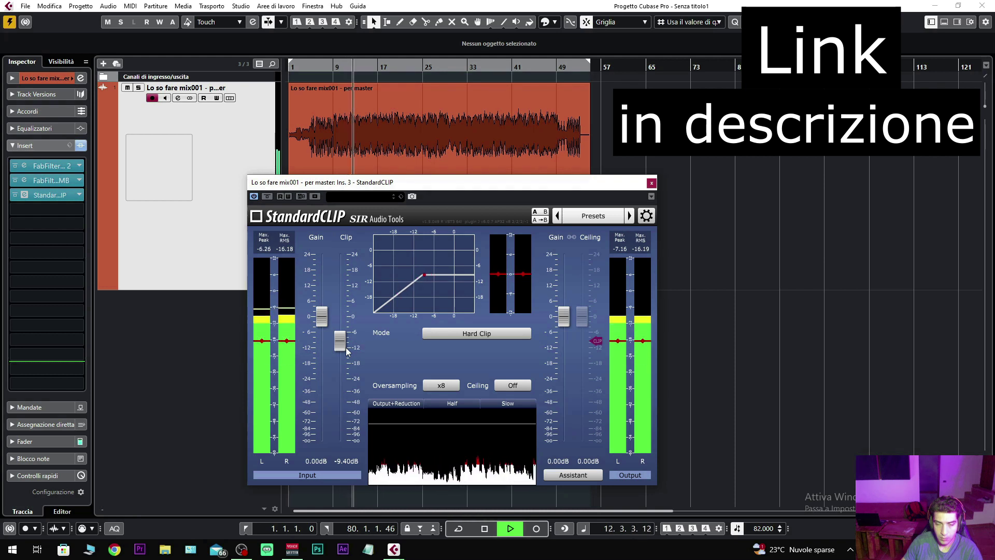
drag(346, 348, 346, 348)
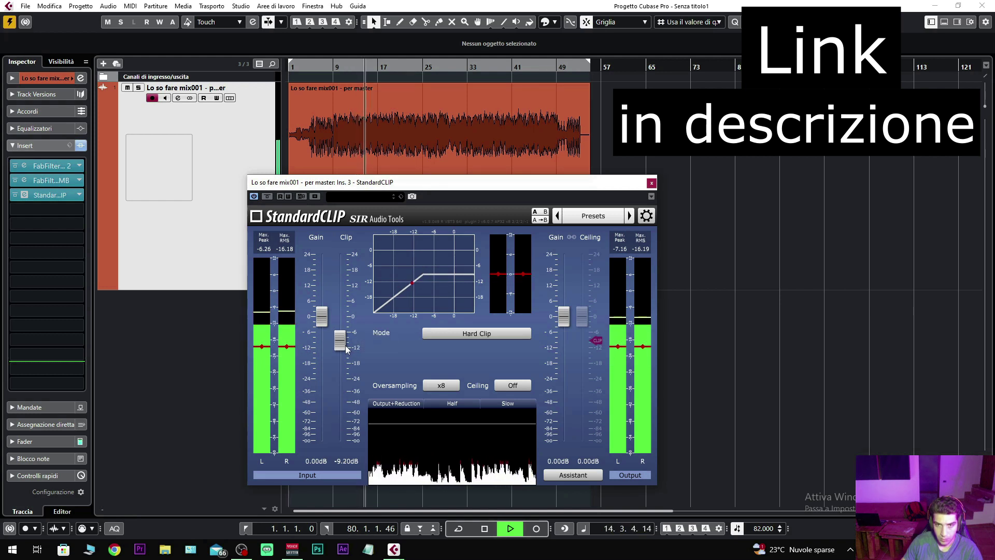
click(340, 340)
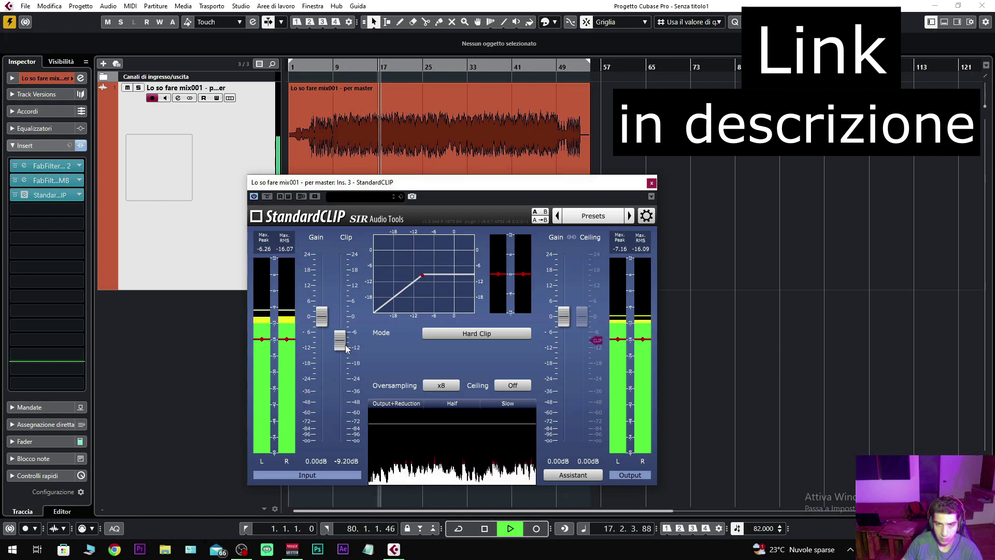
Compare the master with StandardCLIP bypassed and active, then stop playback.
click(322, 316)
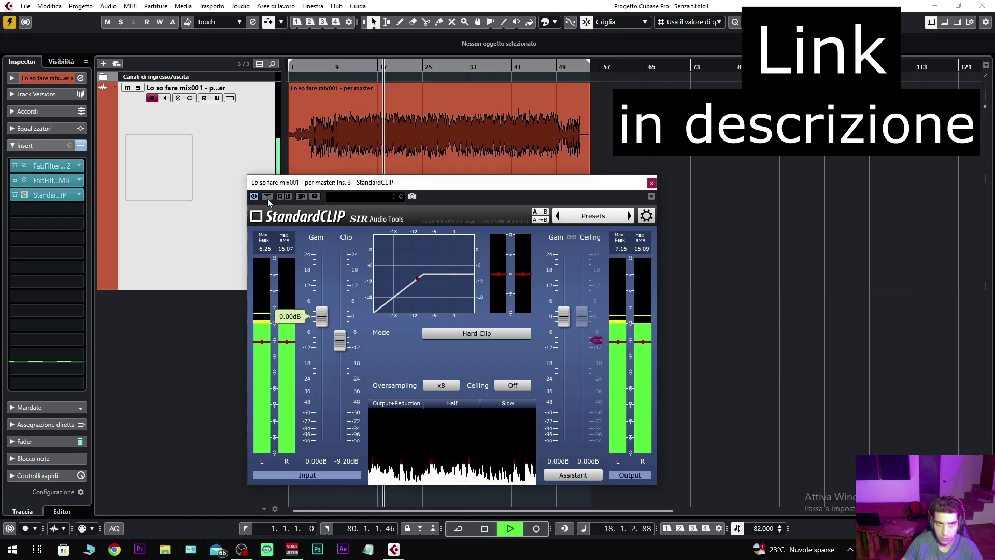
click(267, 197)
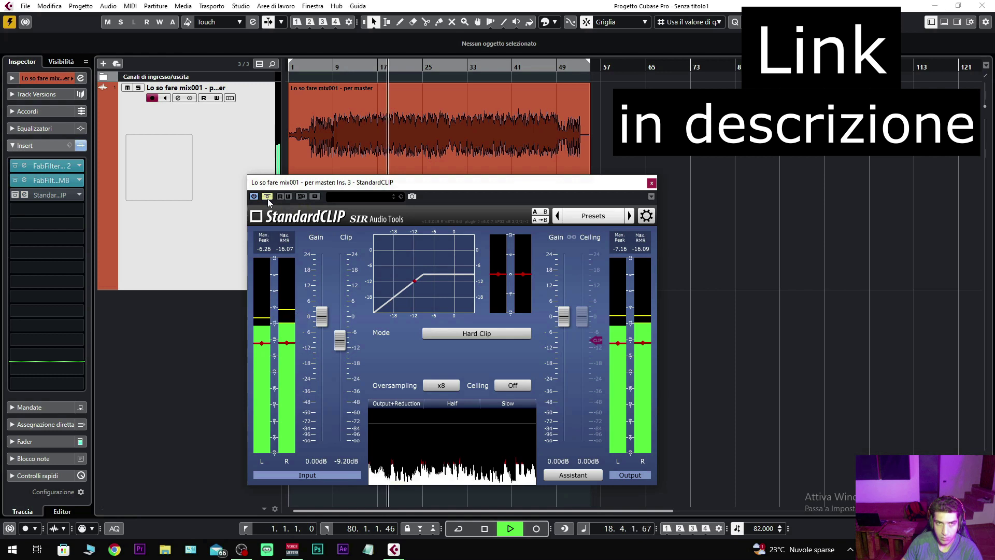
click(268, 197)
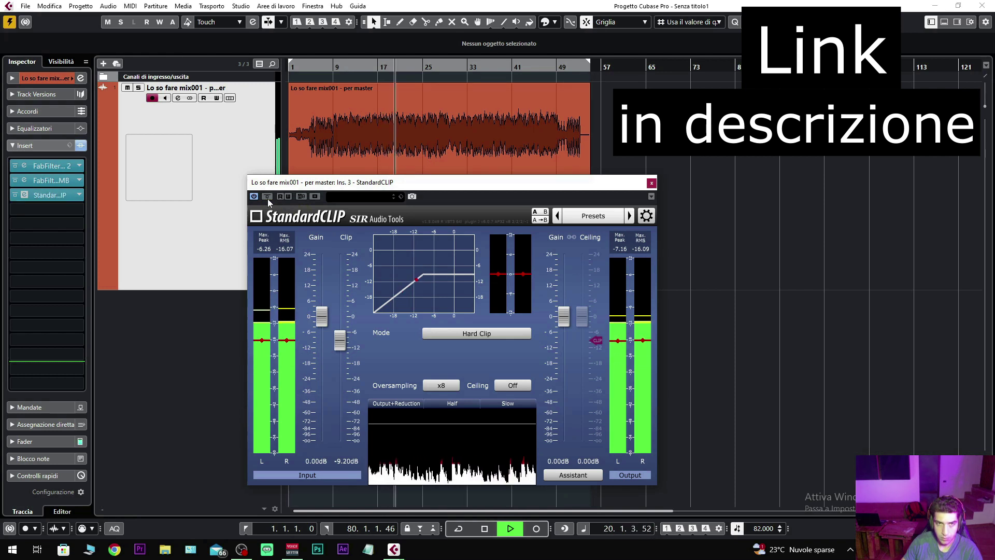
key(space)
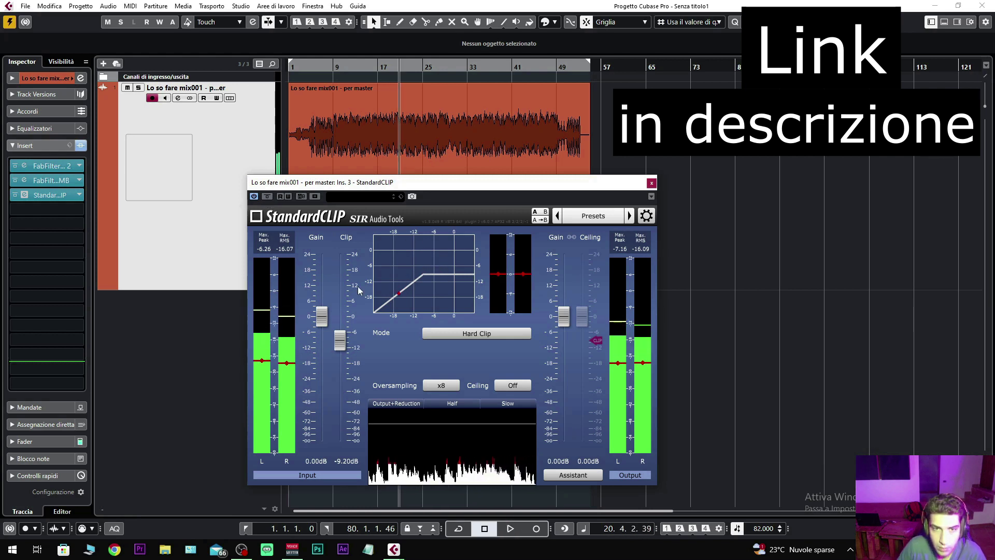
Raise the Clip threshold to -8.80 dB and resume playback.
mouse_move(342, 348)
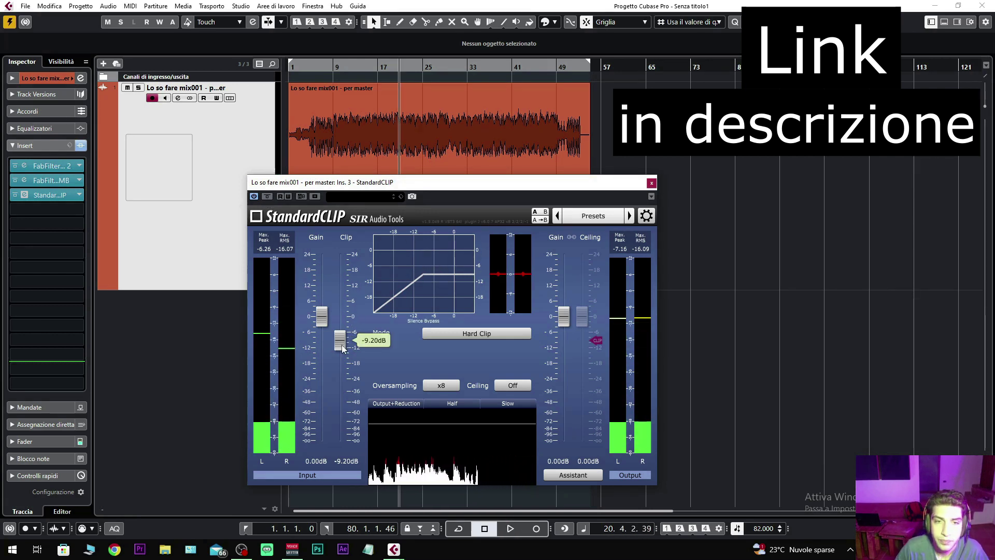
drag(343, 349, 343, 348)
key(space)
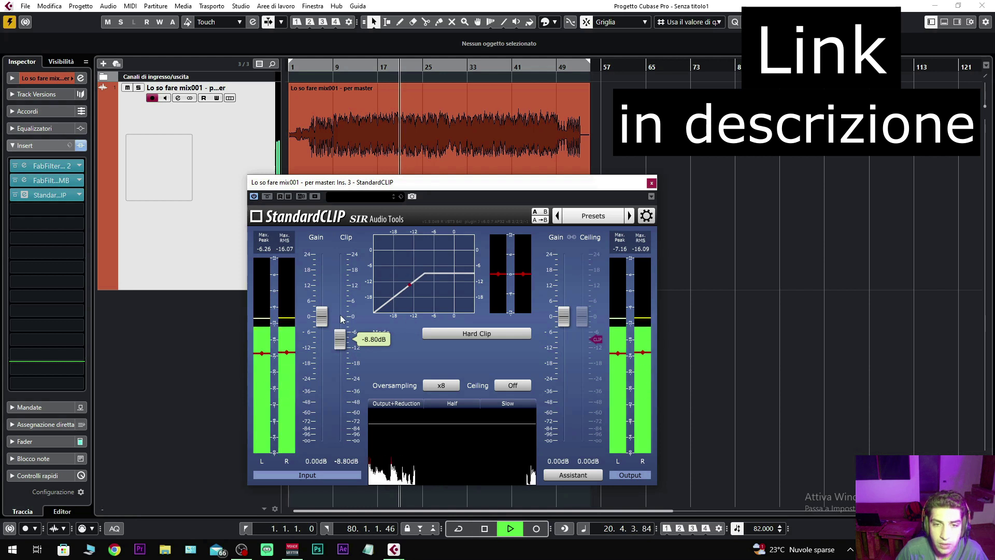
Bypass and re-enable StandardCLIP to compare the new threshold, then stop playback and close the plugin window.
click(267, 196)
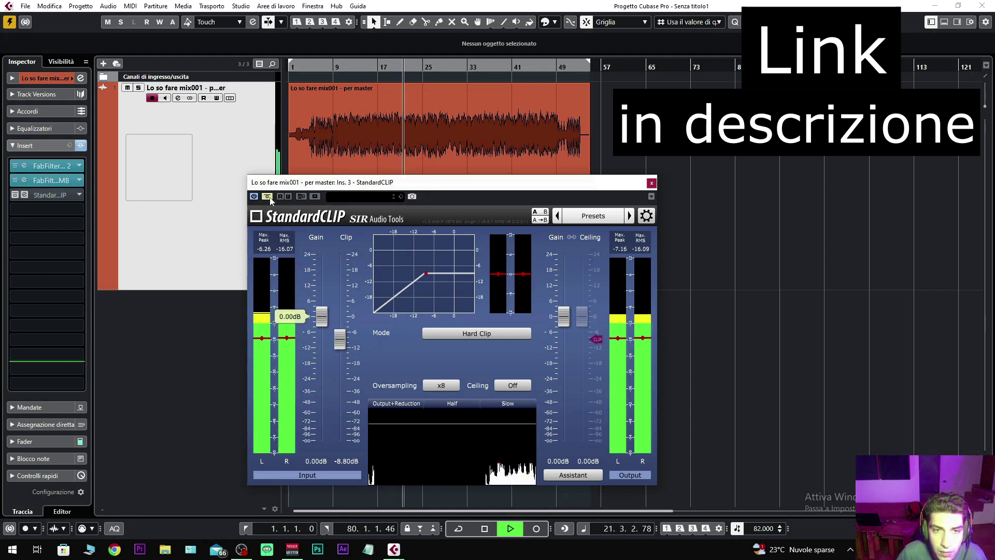
click(269, 197)
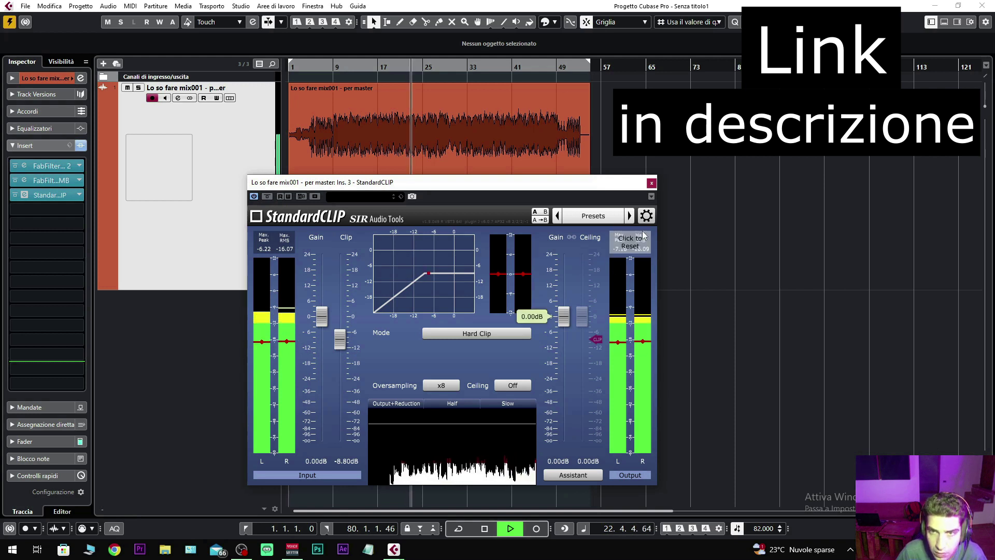
key(space)
click(652, 183)
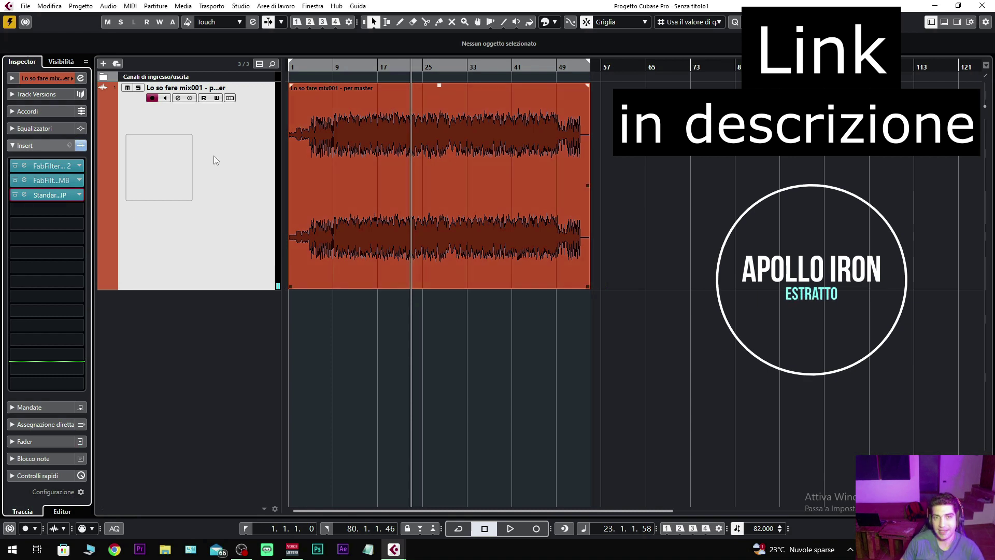
Insert the Neutron 4 Transient Shaper from the Dynamics plugins in the fourth insert slot and reposition its window.
click(79, 209)
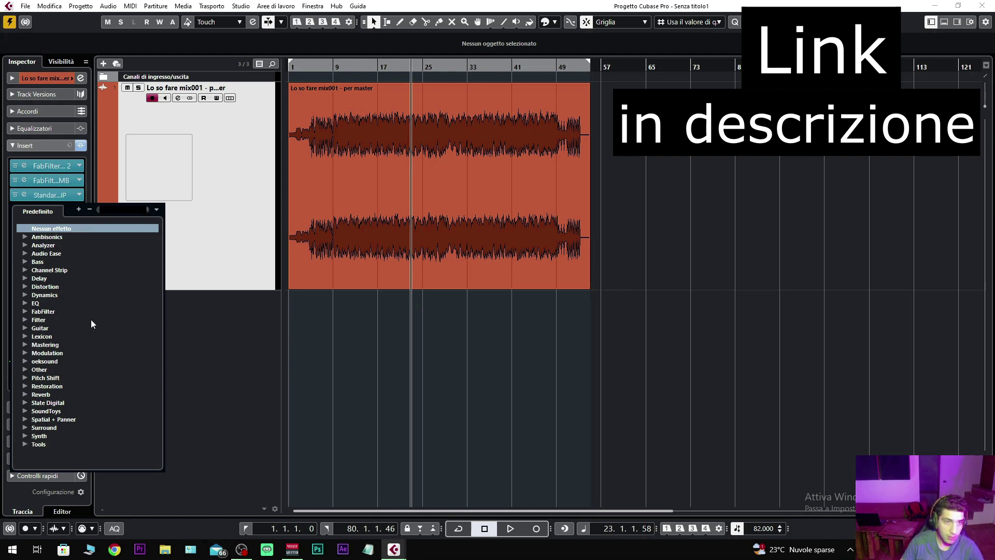
click(24, 295)
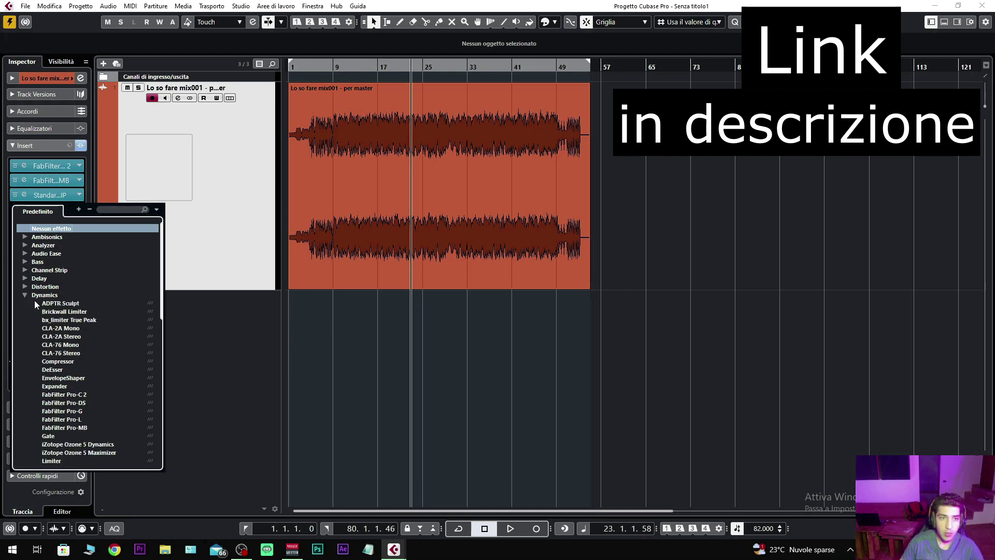
scroll(65, 338, down, 6)
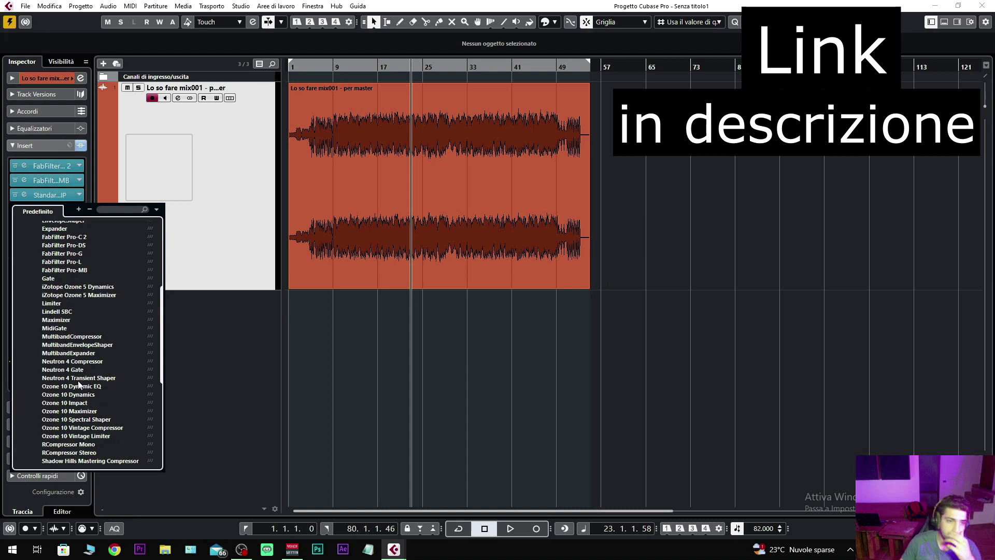
click(81, 382)
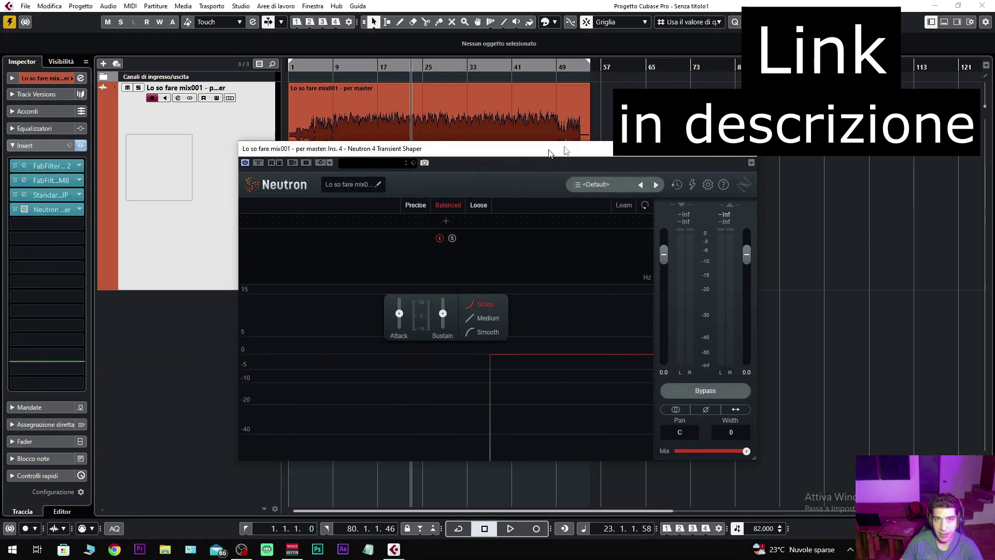
drag(549, 153, 589, 143)
Split the Transient Shaper into two bands during playback, placing the crossover at about 386 Hz.
key(space)
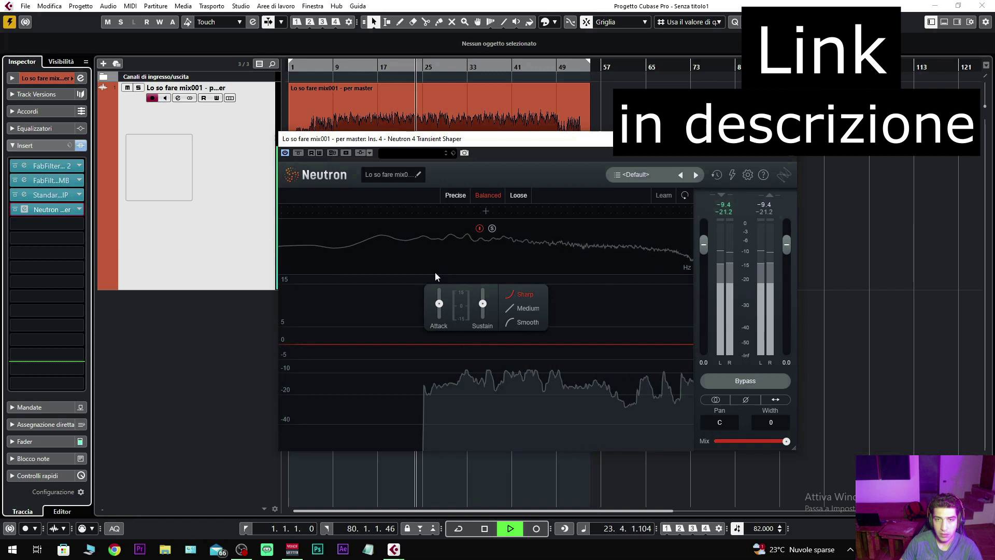
click(485, 211)
drag(486, 212, 428, 223)
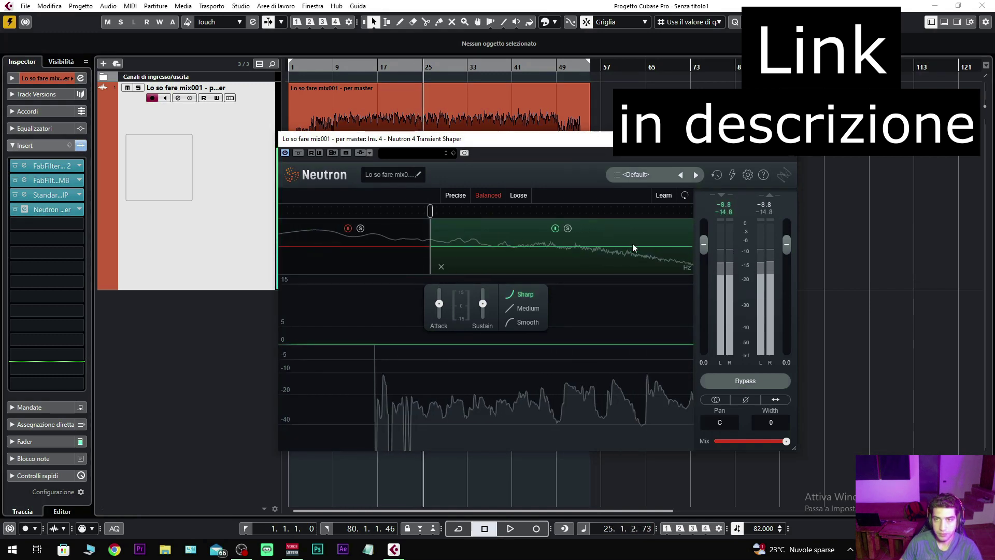
Stop playback and disable True Bypass in the Transient Shaper's general options.
key(space)
click(747, 175)
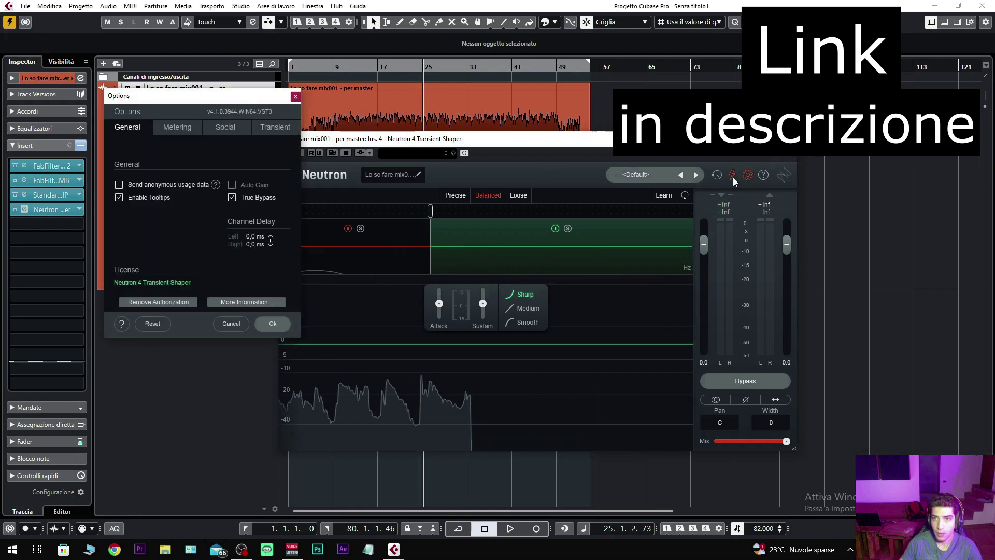
drag(247, 102, 291, 105)
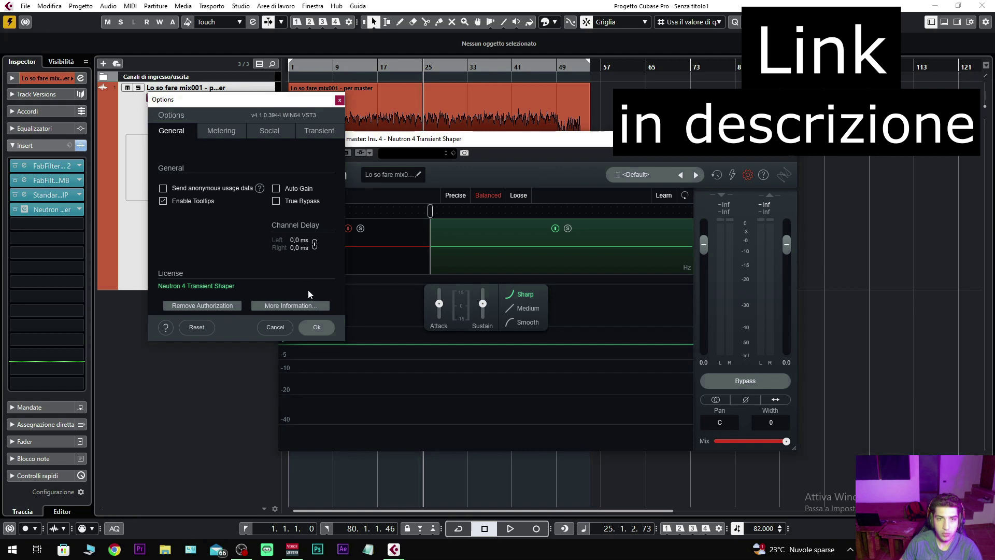
click(315, 328)
Solo the low band during playback and shift the crossover slightly lower in frequency.
key(space)
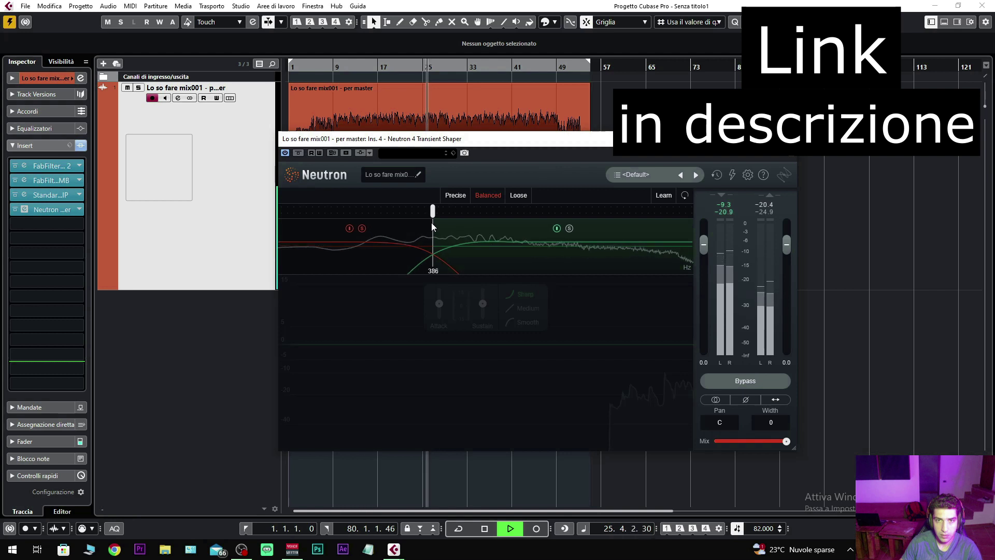
mouse_move(430, 224)
mouse_down()
mouse_move(436, 229)
mouse_move(419, 232)
mouse_up()
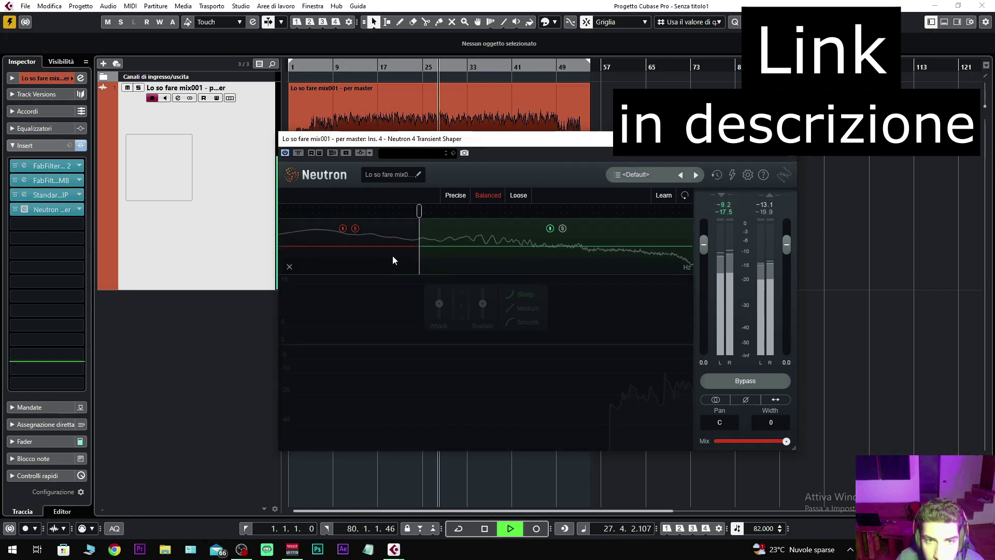
Raise the low band's Attack to about 10.5 while listening to the soloed band.
mouse_move(439, 304)
mouse_down()
mouse_move(440, 285)
mouse_move(438, 310)
mouse_up()
scroll(438, 310, up, 3)
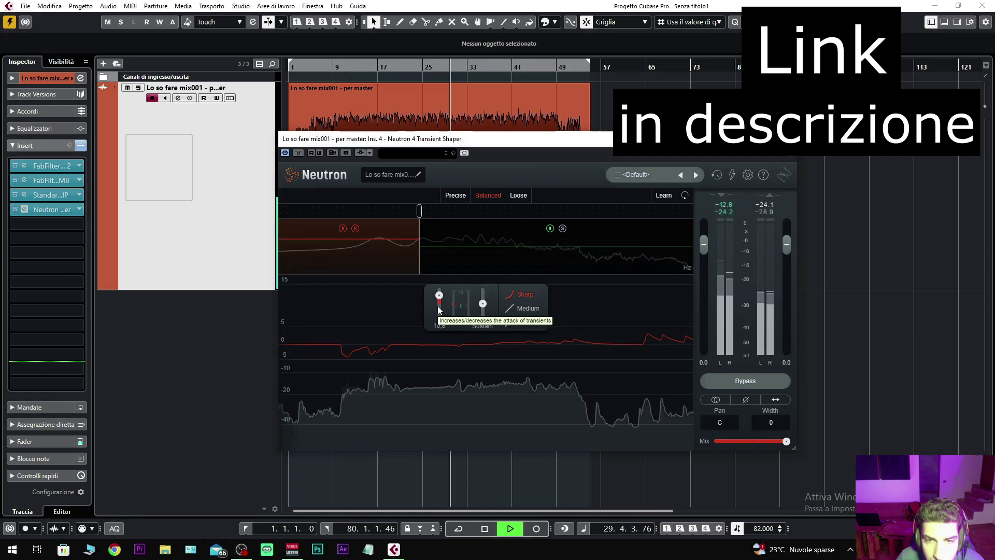
drag(438, 310, 440, 303)
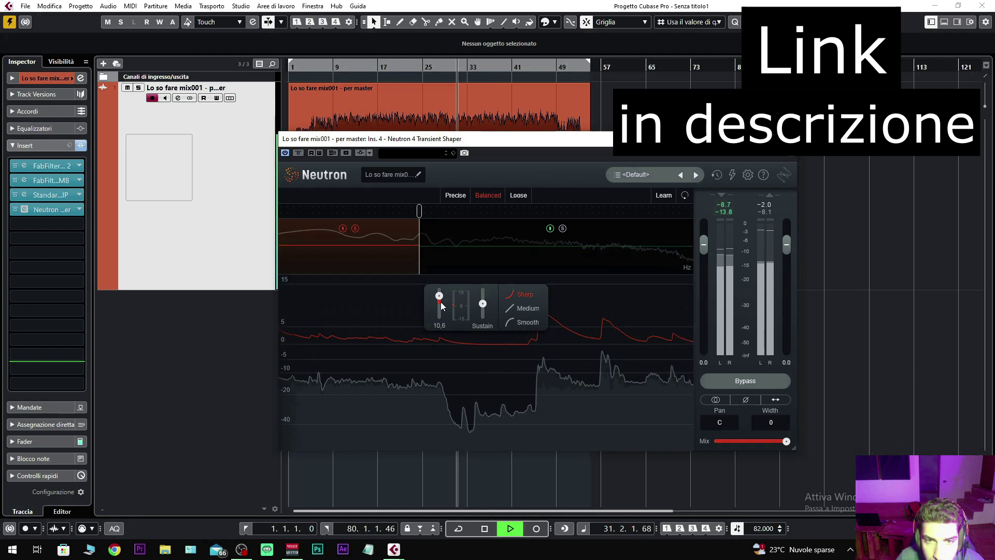
drag(441, 300, 442, 305)
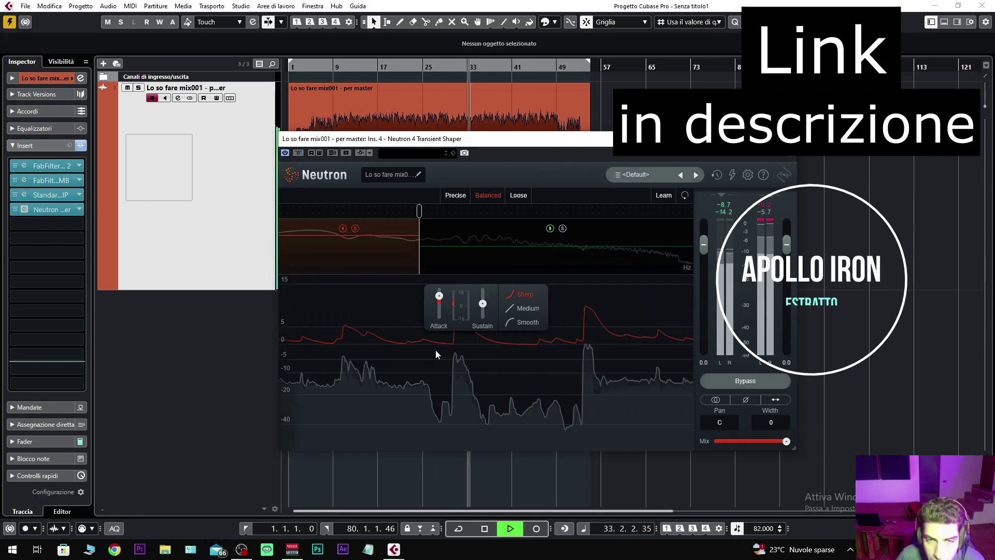
drag(440, 298, 440, 301)
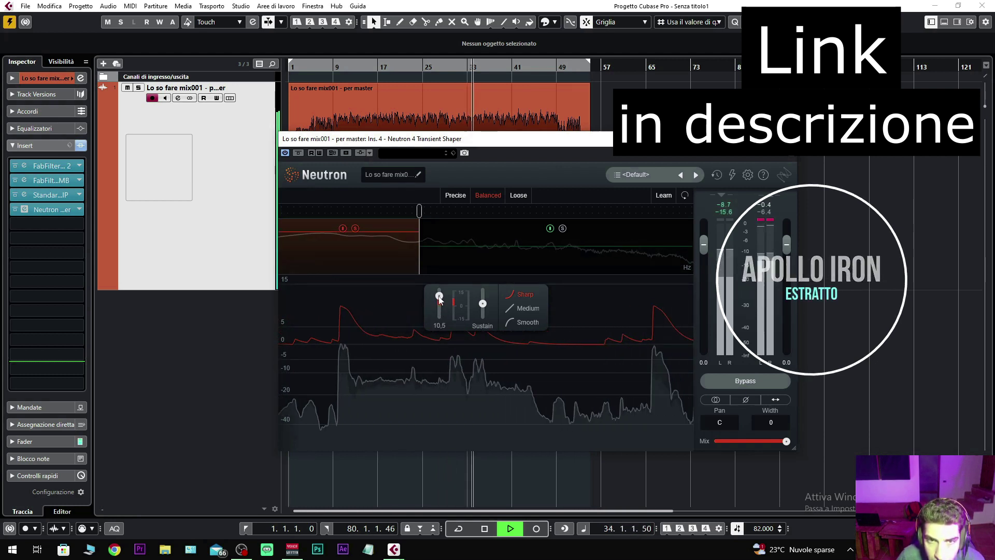
Turn off the low band's solo and audition the full mix with the transient shaping active.
key(space)
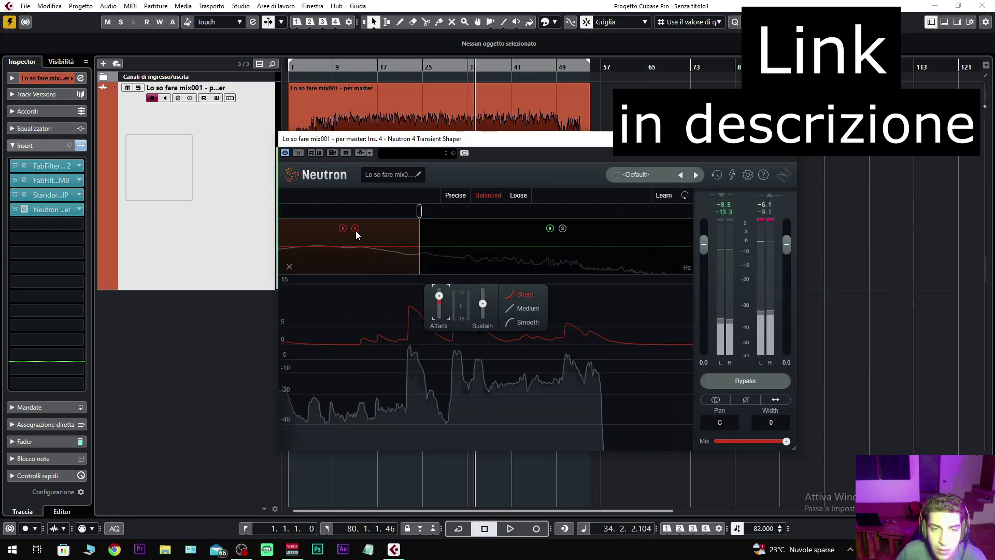
key(space)
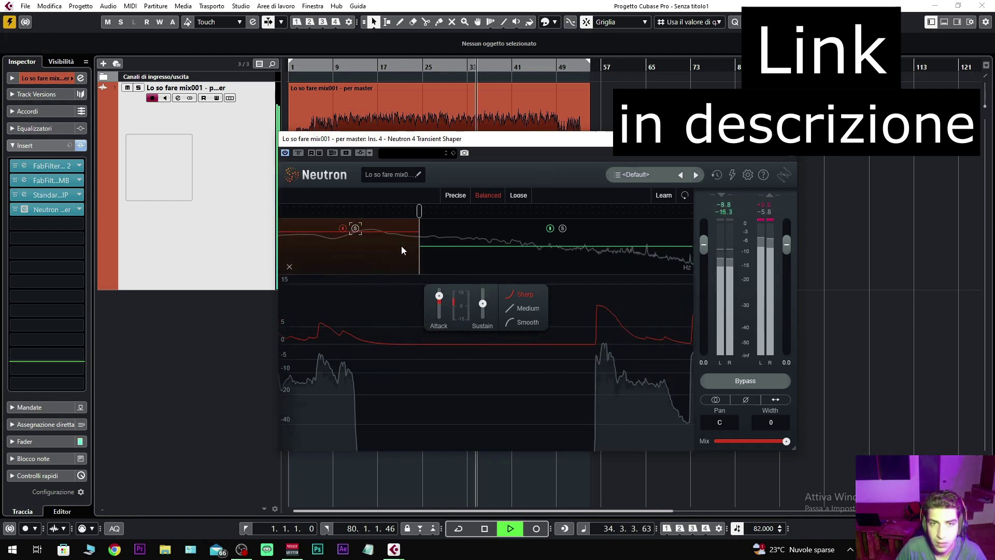
key(space)
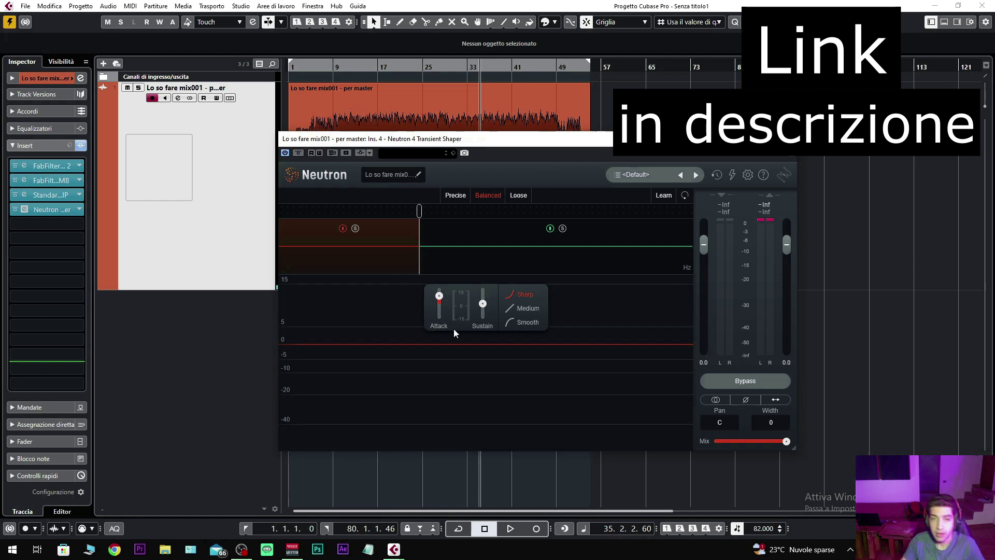
key(space)
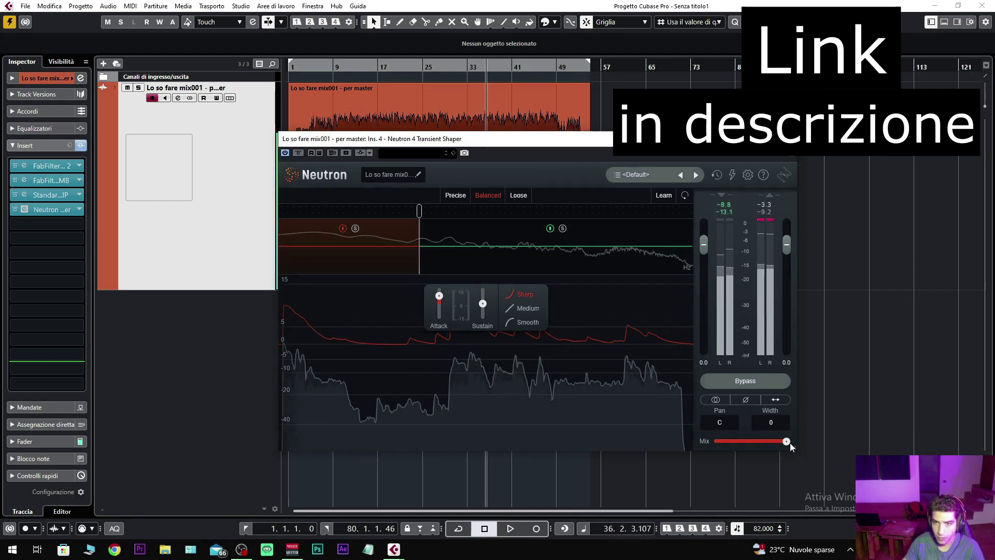
Pull the Transient Shaper's Mix down to 0%, then bring it up to 15% during playback.
drag(786, 441, 654, 452)
key(space)
key(space)
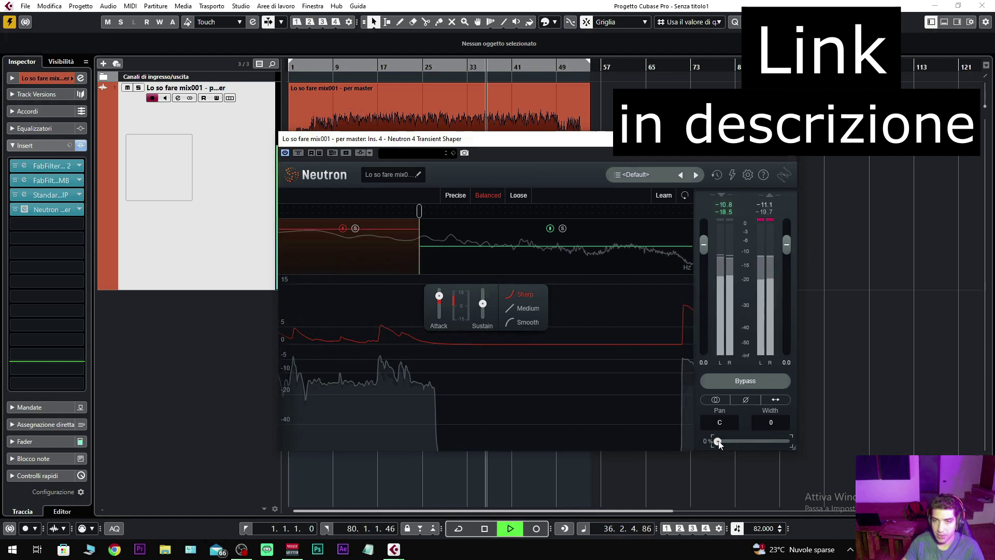
drag(721, 444, 730, 444)
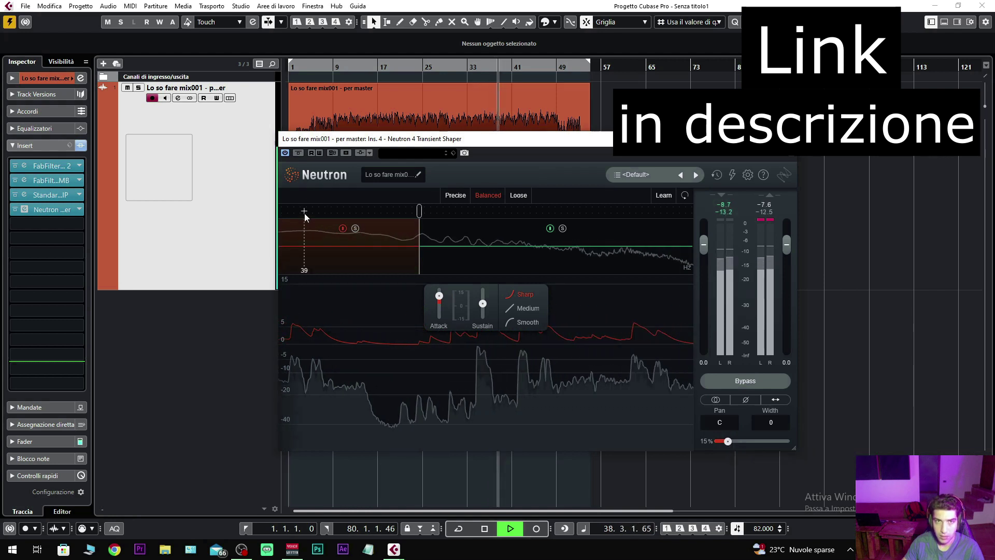
Compare the song with the Transient Shaper bypassed and active, then stop playback.
click(300, 153)
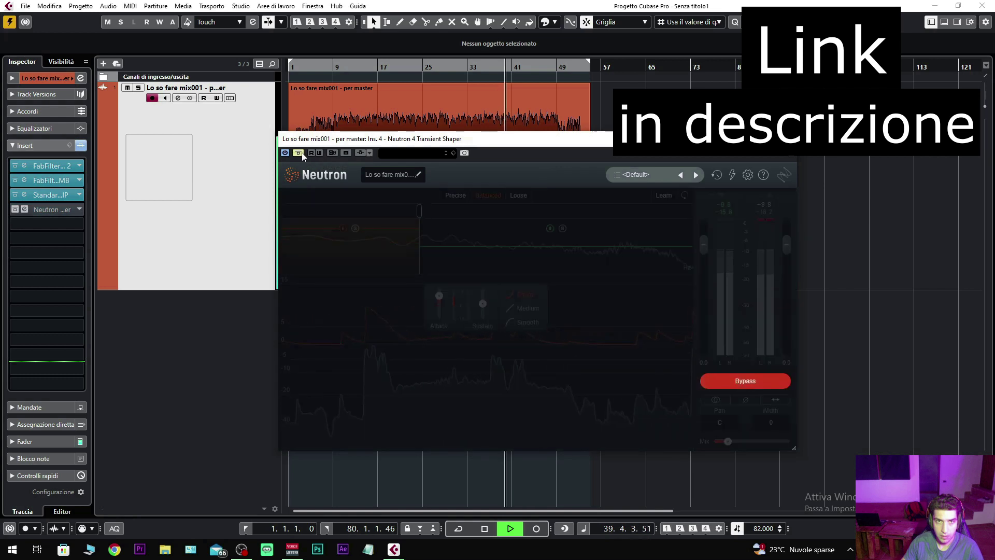
click(300, 152)
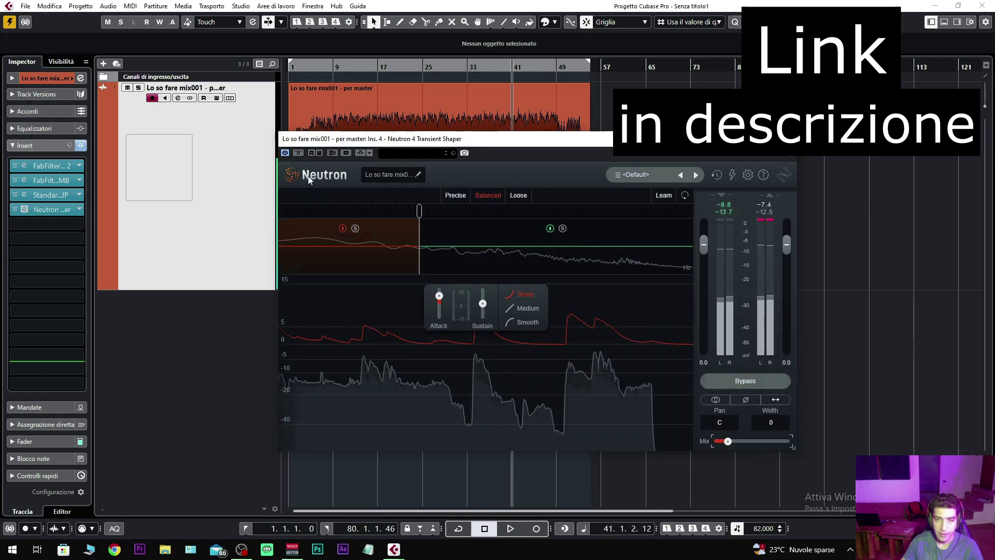
key(space)
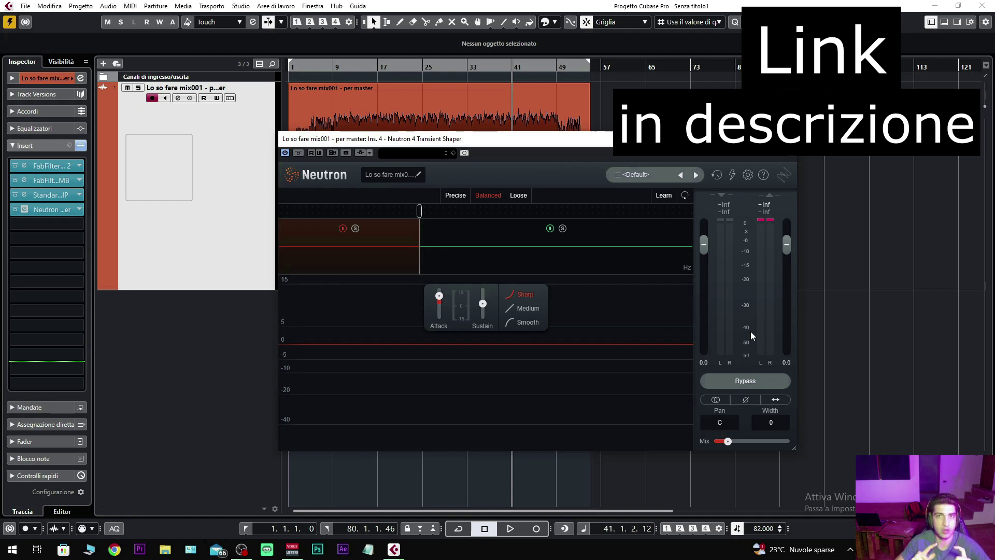
Split the upper band with a second crossover to create a high band, and fine-tune the crossover frequency during playback.
key(space)
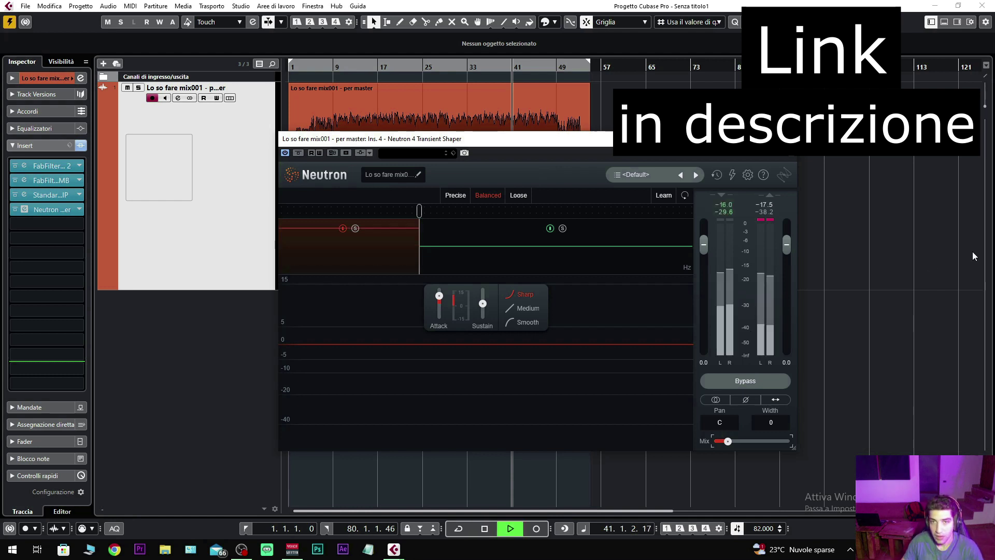
click(611, 229)
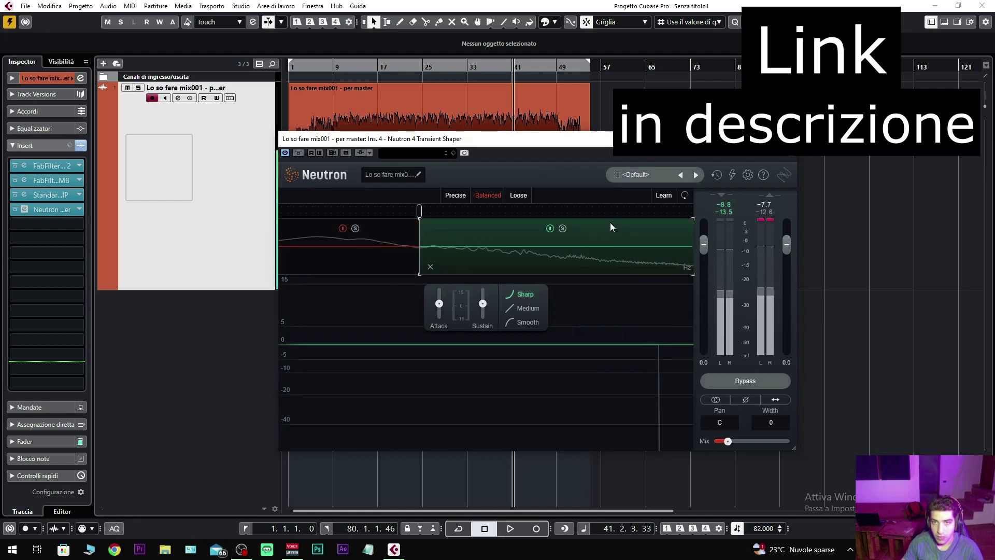
click(584, 211)
key(space)
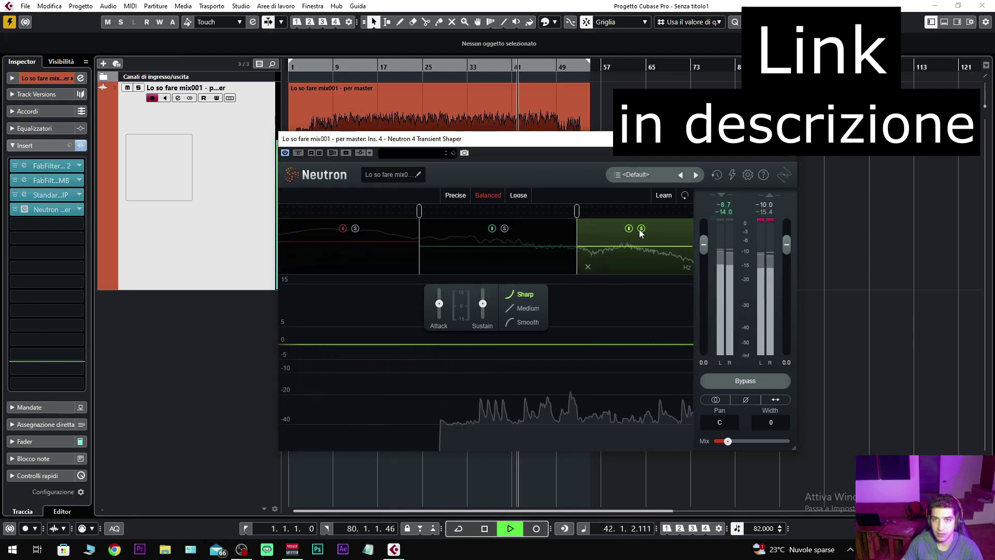
drag(578, 214, 582, 213)
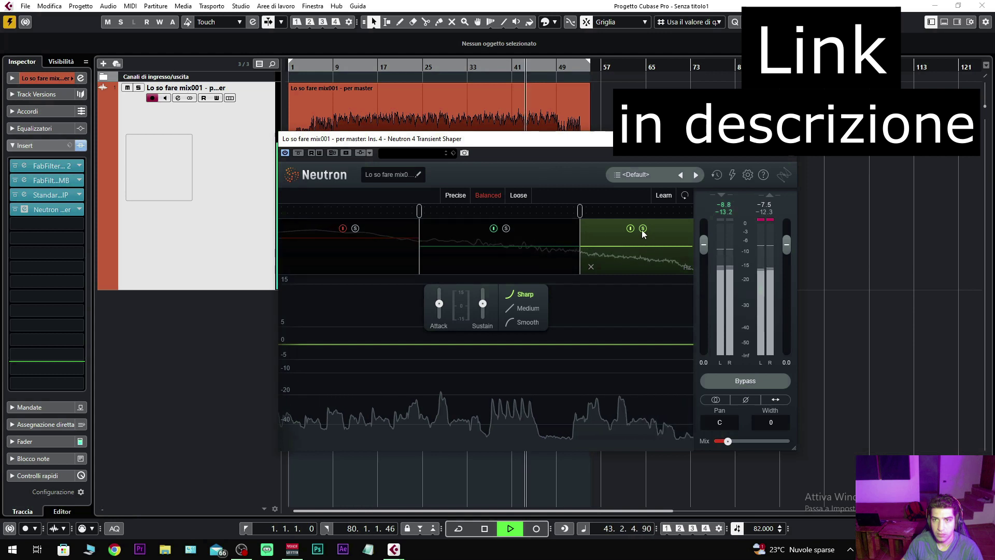
drag(648, 215, 568, 223)
Compare the new high band off and on, then raise its Attack to 7.8 and resume playback.
click(623, 229)
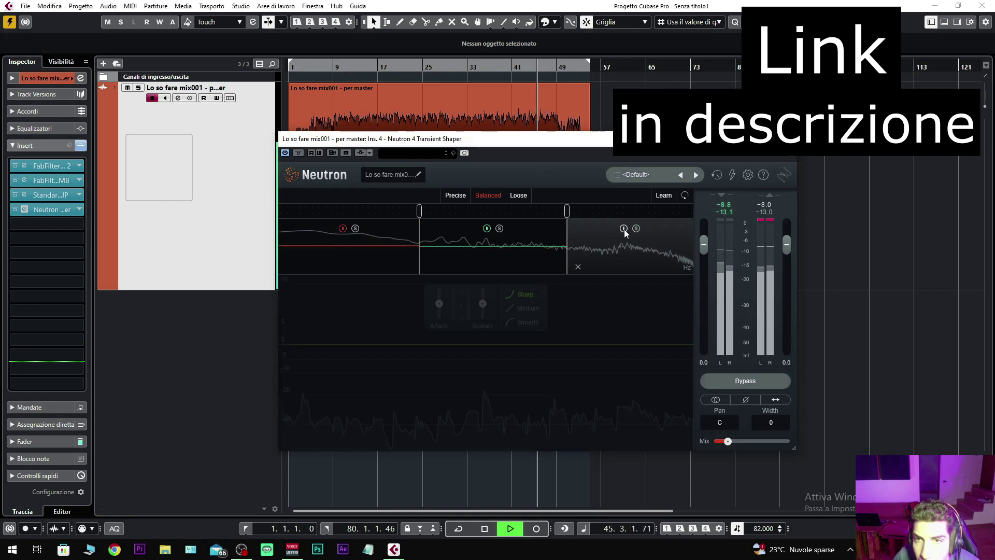
click(624, 229)
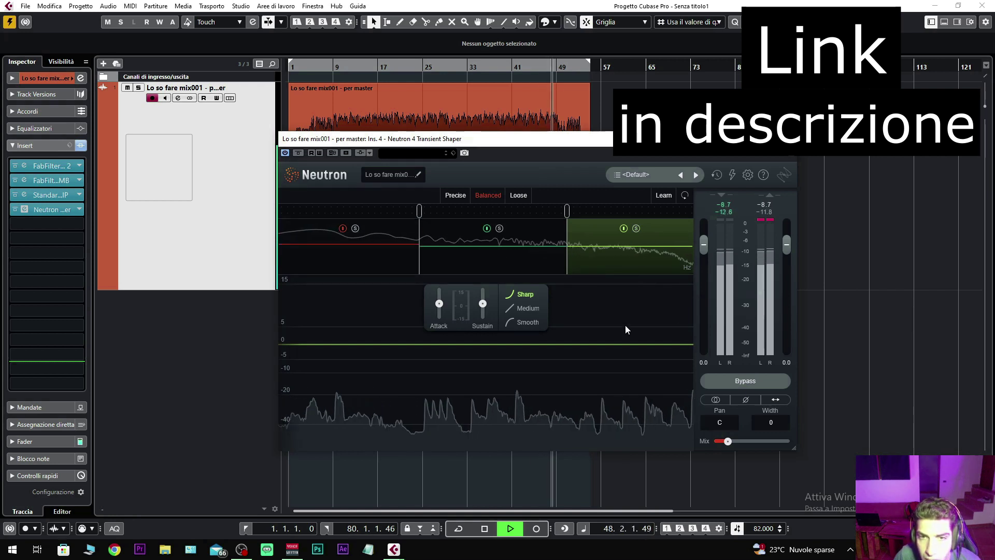
key(space)
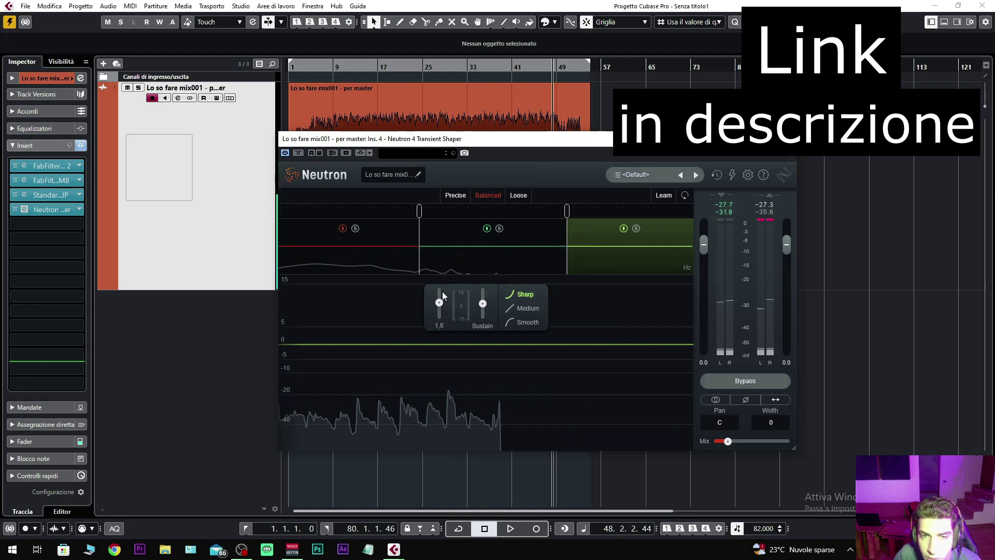
scroll(439, 303, up, 3)
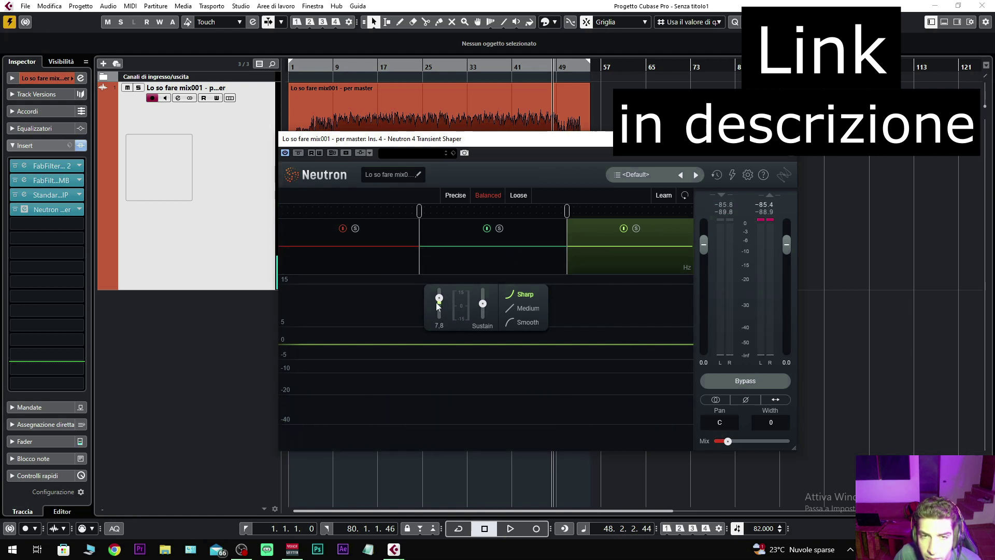
key(space)
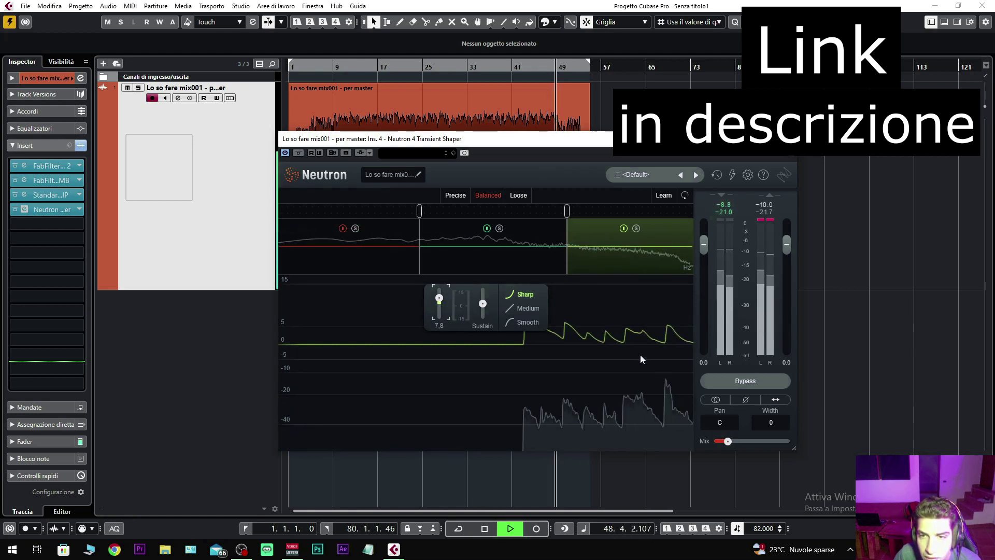
Audition the shaping at 100% Mix from an earlier point in the song, then return the Mix to about 15%.
drag(728, 442, 953, 438)
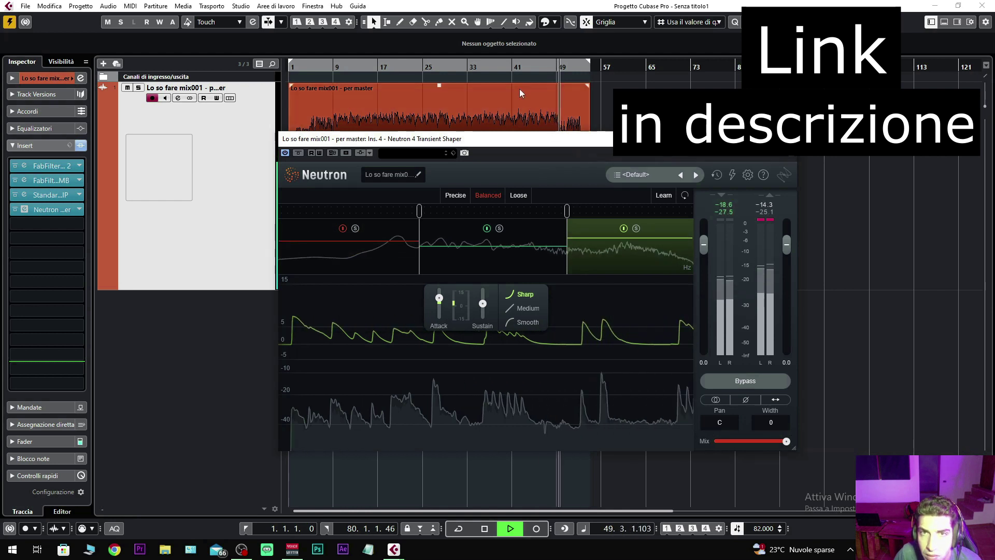
click(332, 105)
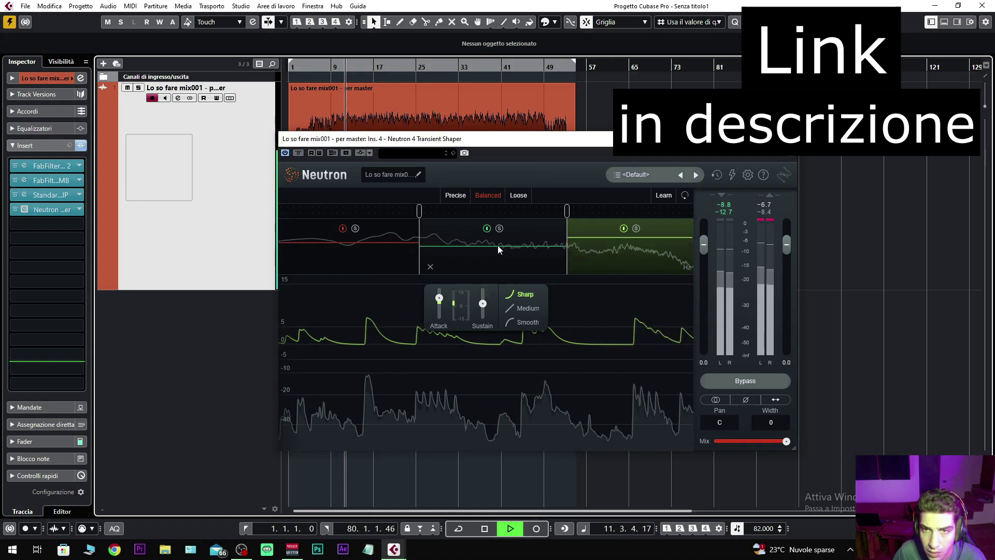
mouse_move(787, 442)
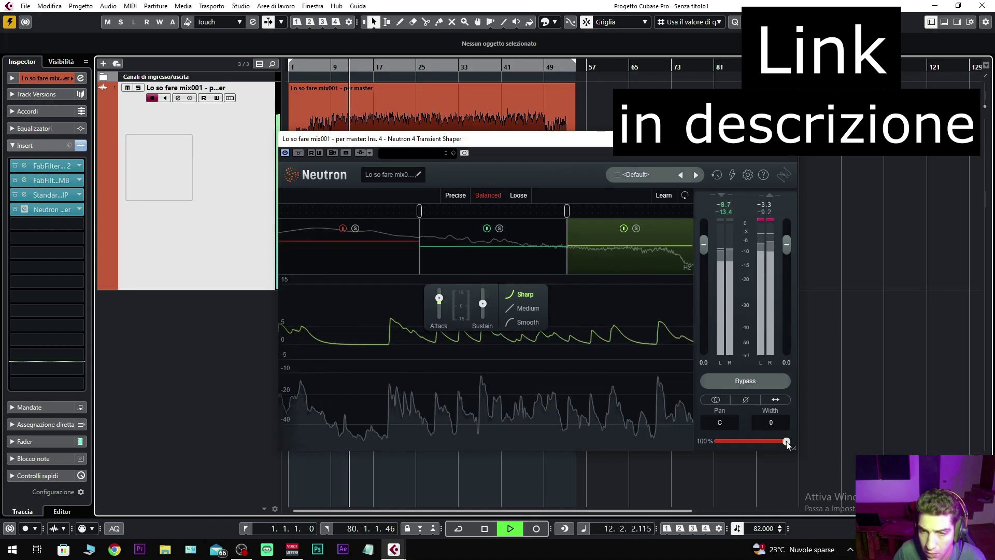
key(space)
drag(787, 445, 729, 445)
key(space)
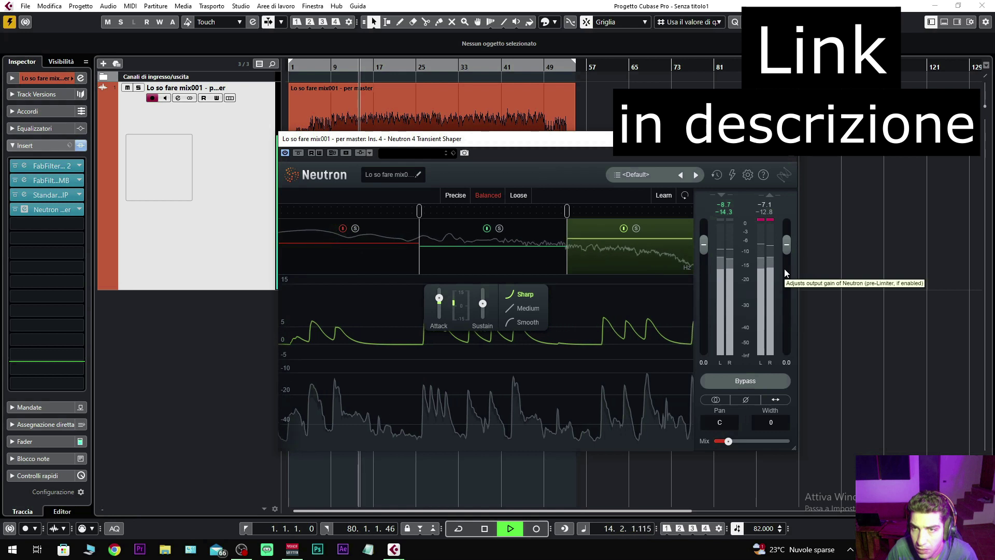
Bypass and re-enable the Transient Shaper to compare the three-band shaping, then stop playback and close the plugin window.
click(753, 382)
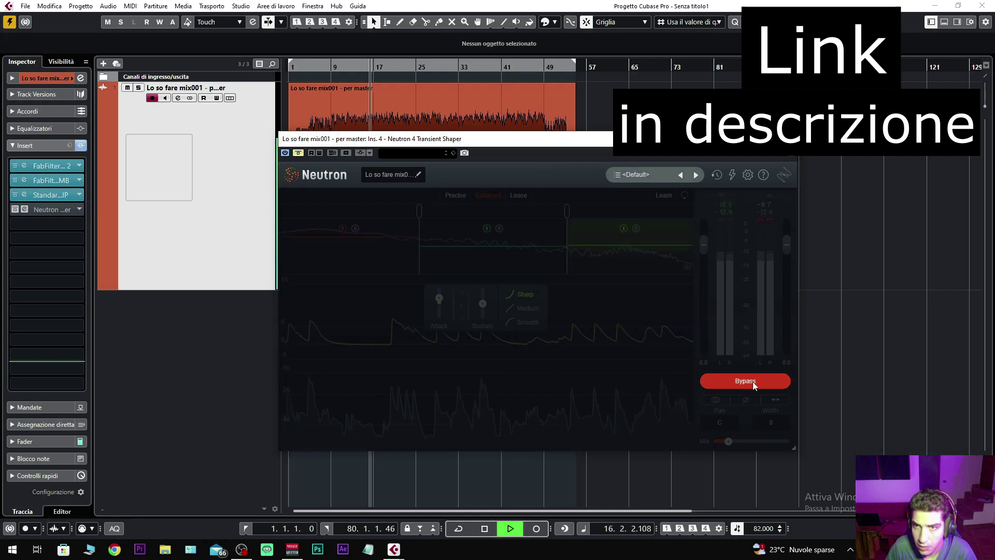
click(753, 381)
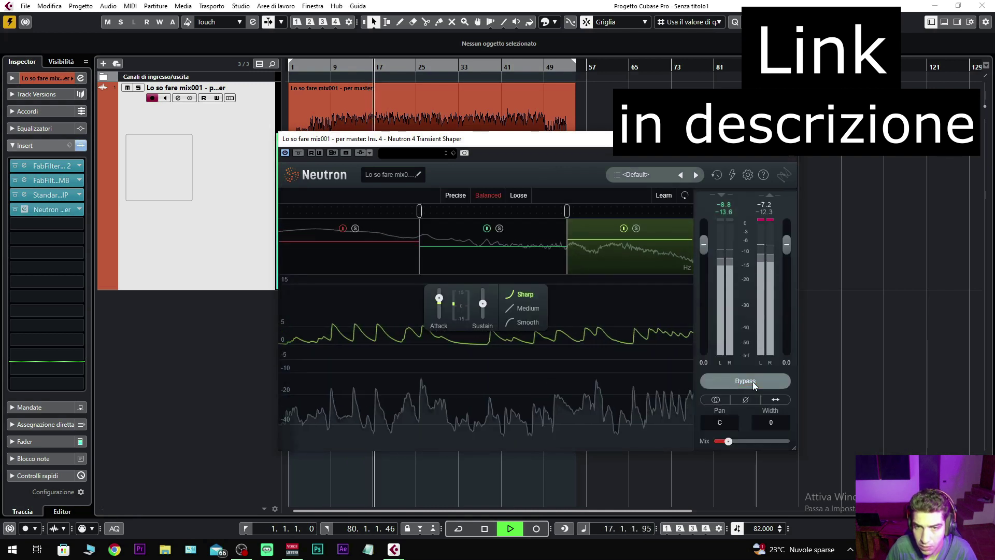
key(space)
click(792, 139)
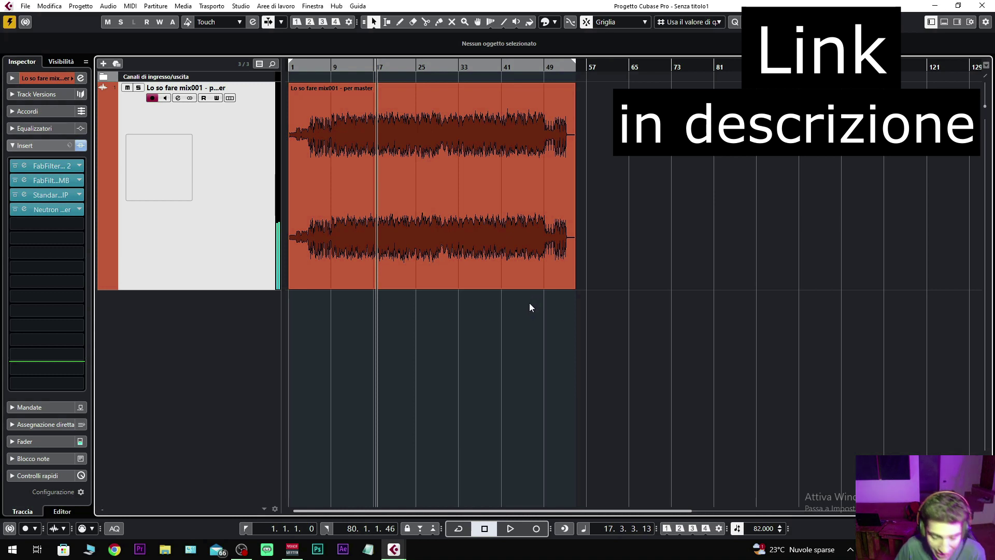
Load bx_console AMEK 9099 from the EQ category into the empty insert slot below Neutron.
click(85, 227)
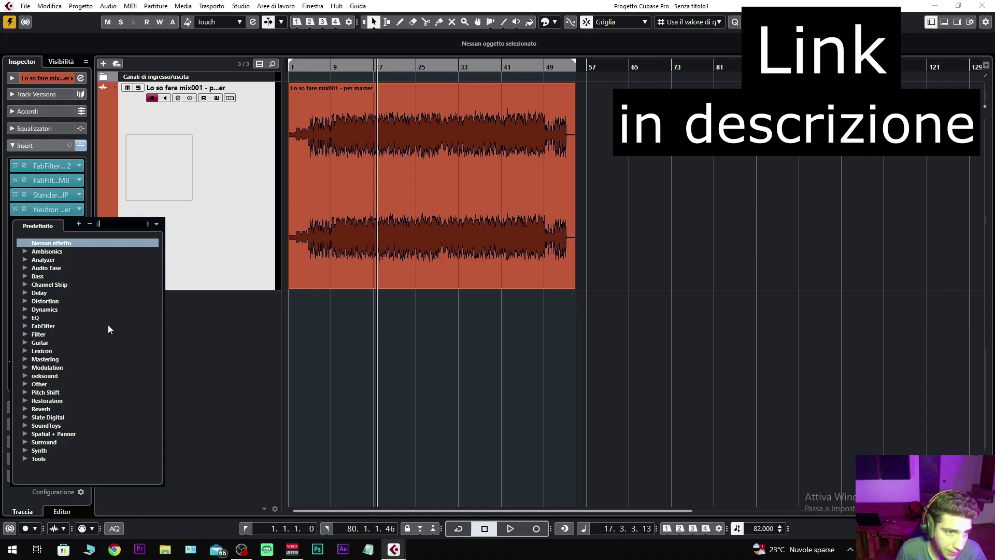
click(28, 319)
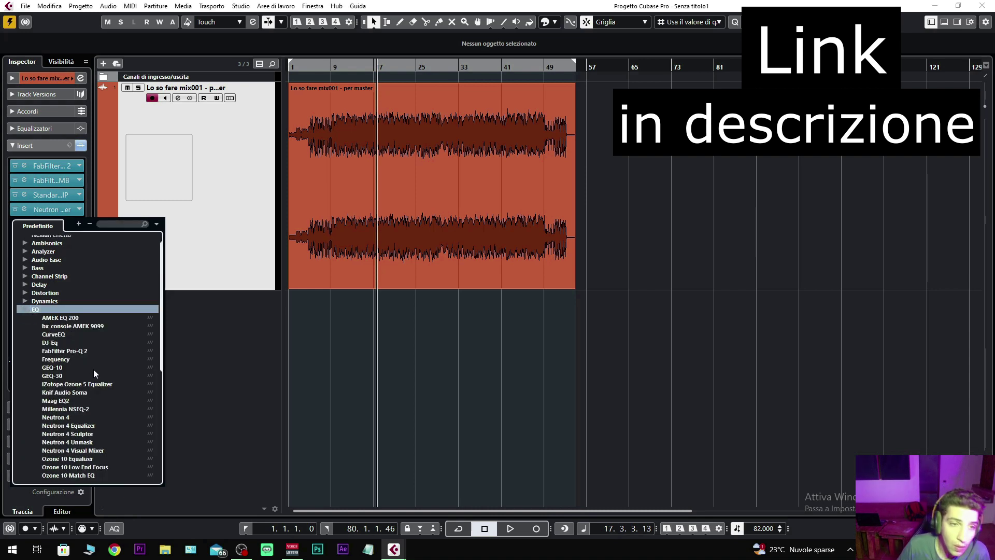
scroll(93, 364, down, 1)
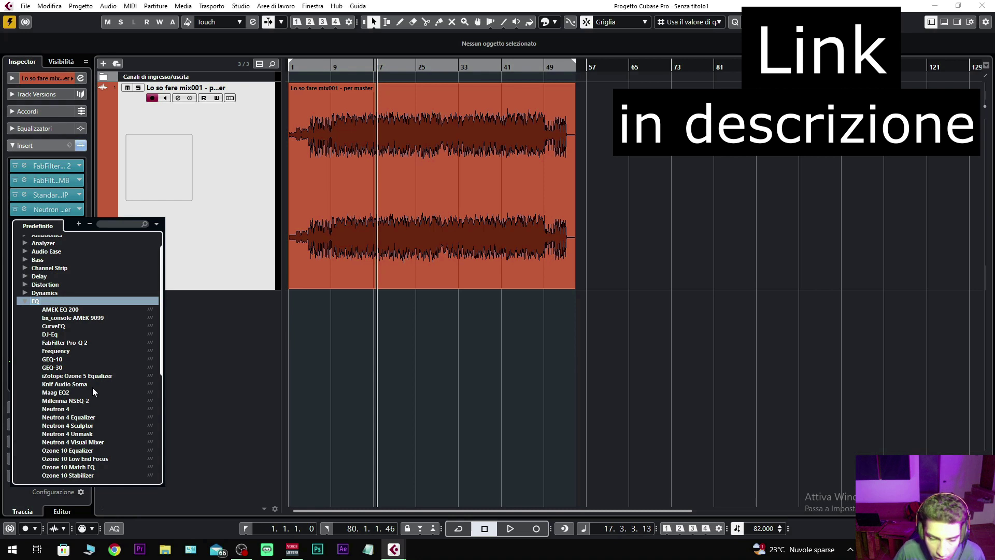
click(91, 318)
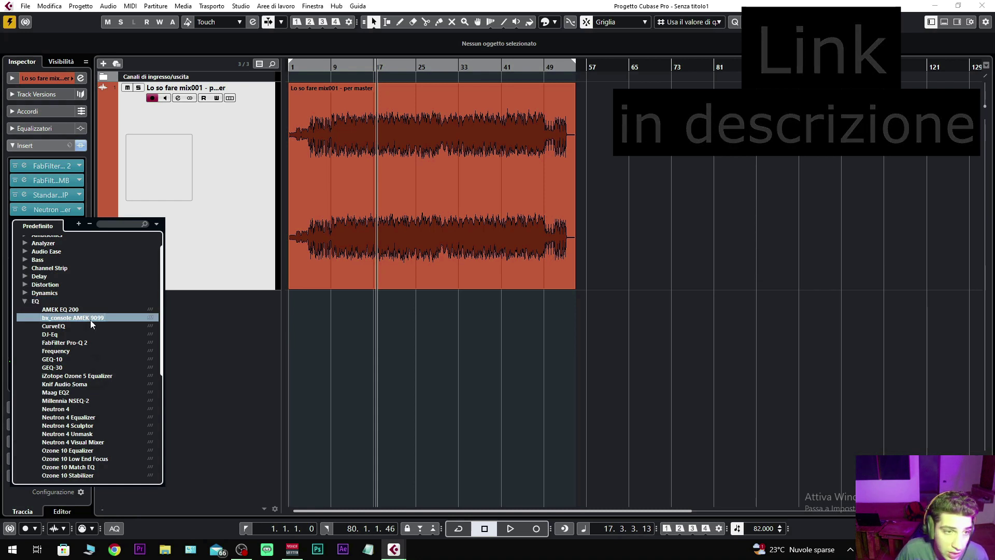
click(91, 319)
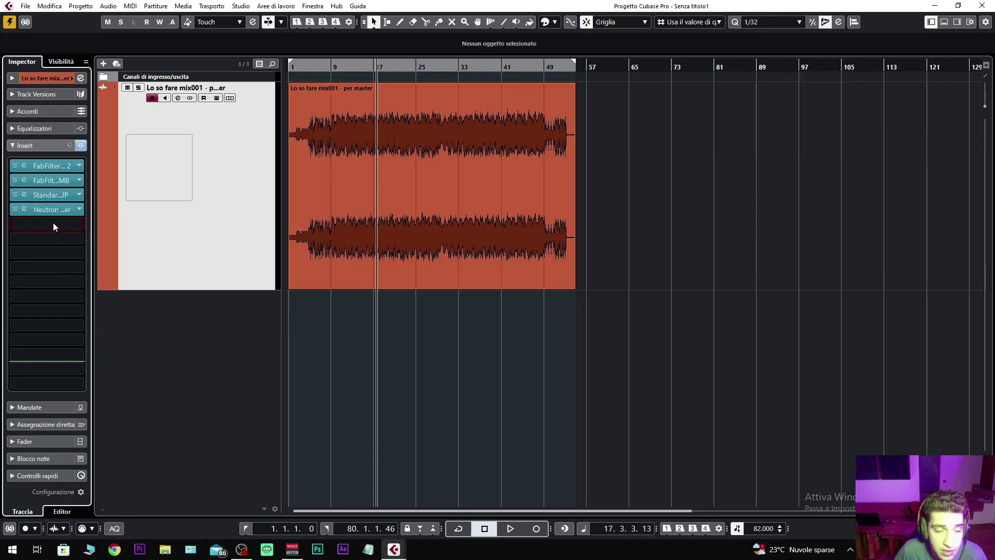